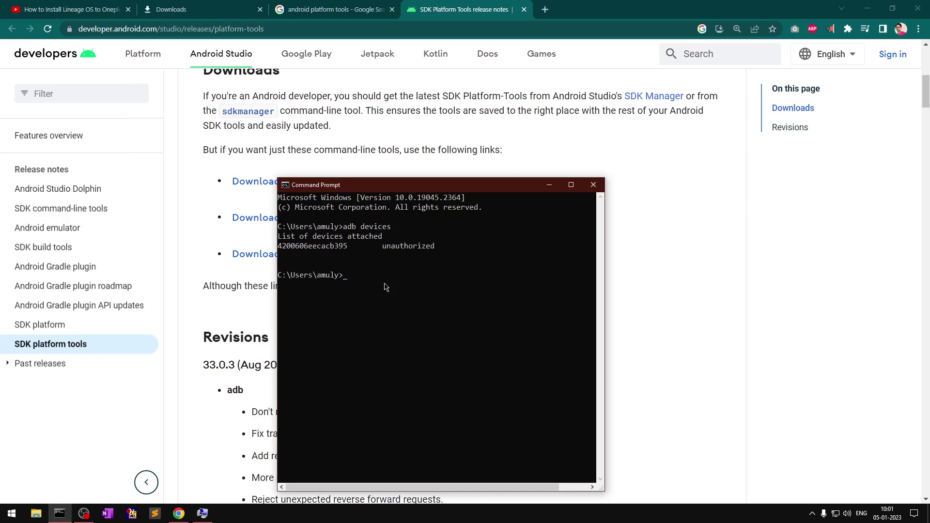
# Run adb without arguments in the Command Prompt to display its help, and return to the browser page
pyautogui.write('db')
pyautogui.press('Return')
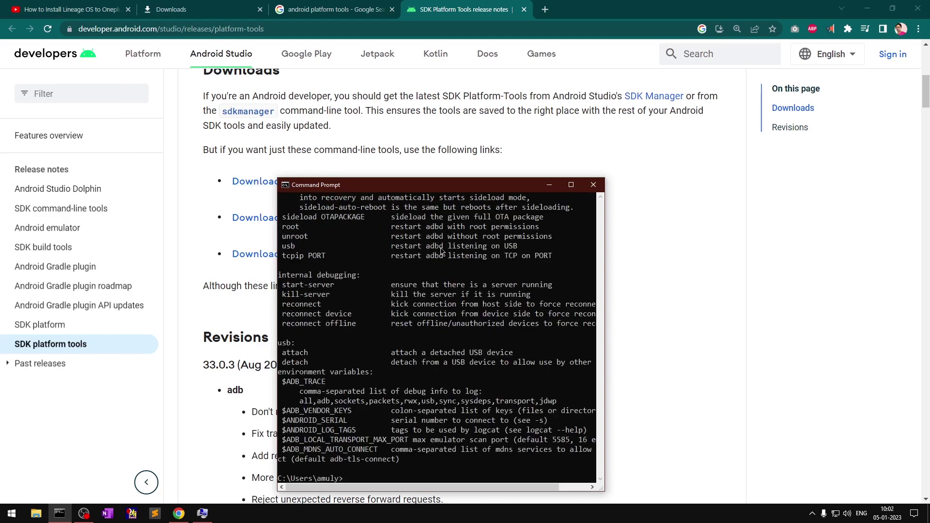
pyautogui.click(437, 142)
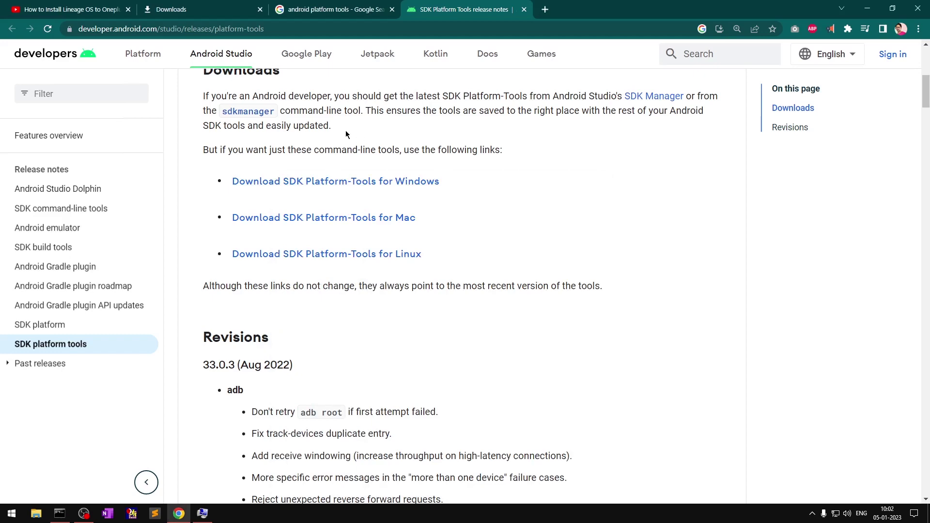
# Review the Google search for "android platform tools" and go back to the SDK Platform Tools release notes page
pyautogui.scroll(8, 345, 130)
pyautogui.click(334, 10)
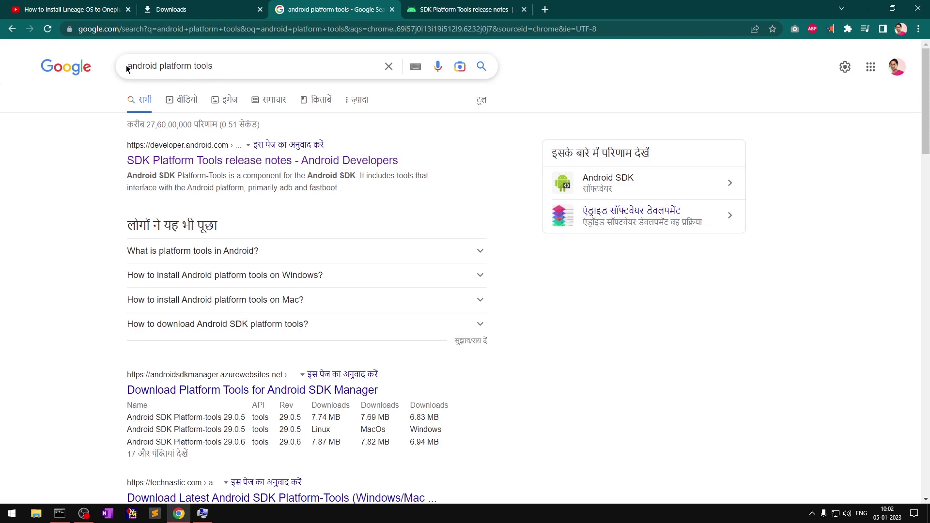
pyautogui.click(218, 69)
pyautogui.click(13, 173)
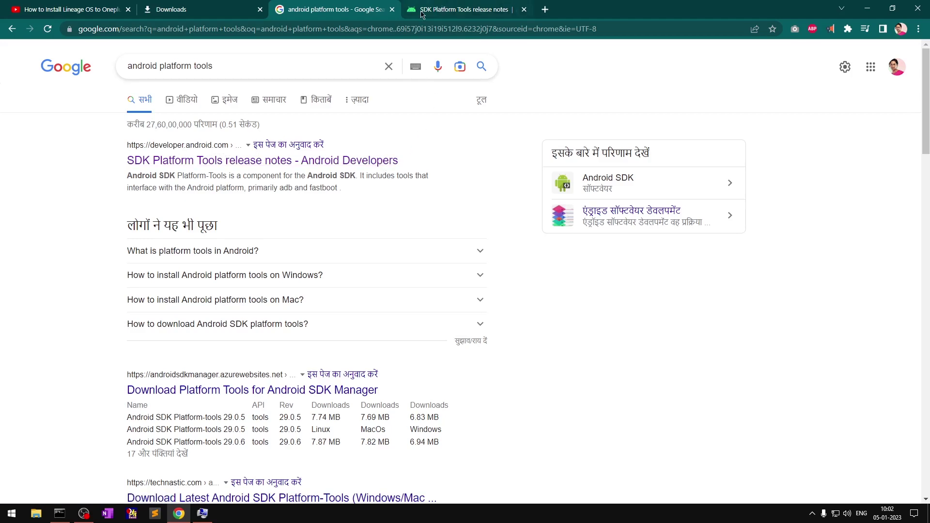
pyautogui.click(429, 9)
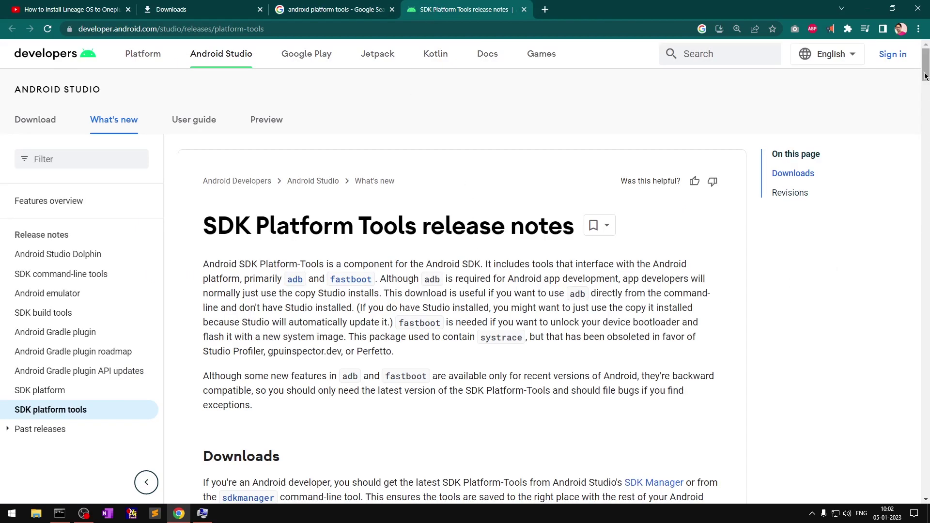
pyautogui.moveTo(925, 72); pyautogui.dragTo(925, 80)
# Open the SDK Platform Tools release notes from the Google results and close the duplicate page
pyautogui.click(337, 10)
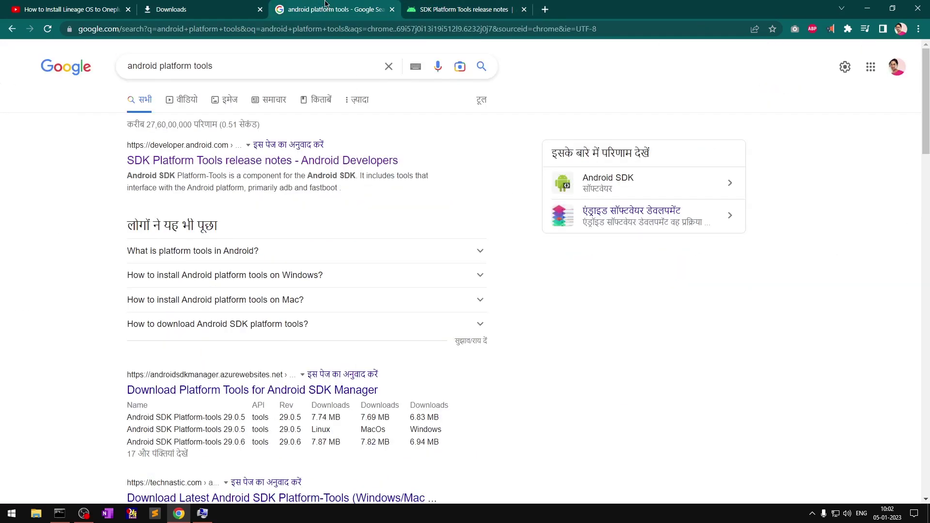
pyautogui.click(325, 163)
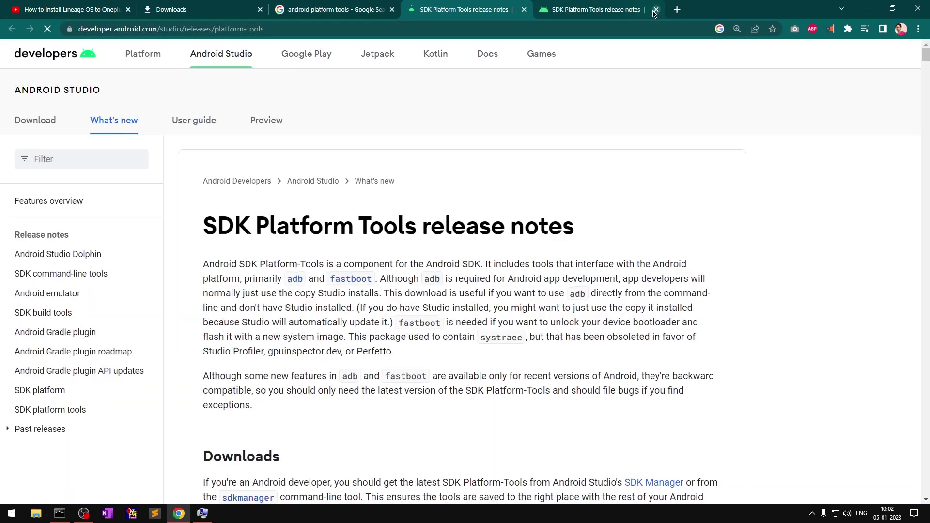
pyautogui.click(656, 9)
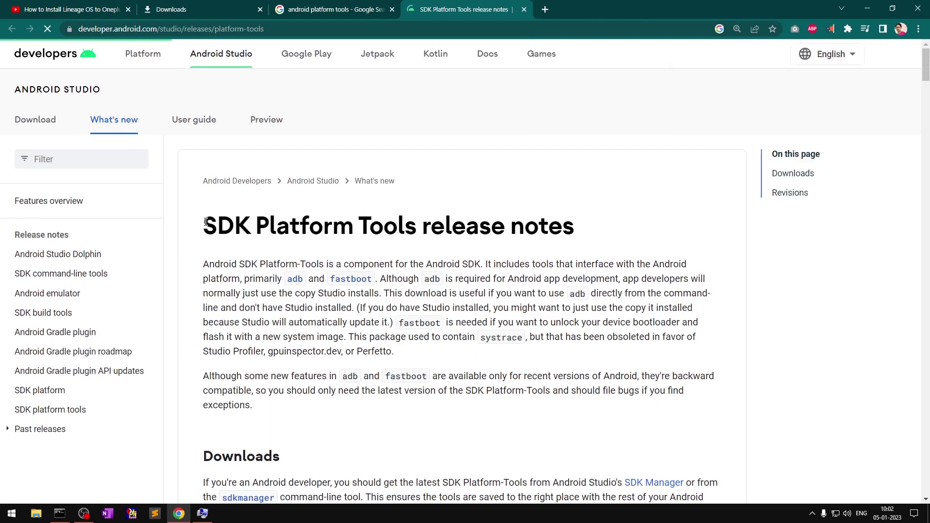
pyautogui.moveTo(202, 225); pyautogui.dragTo(587, 227)
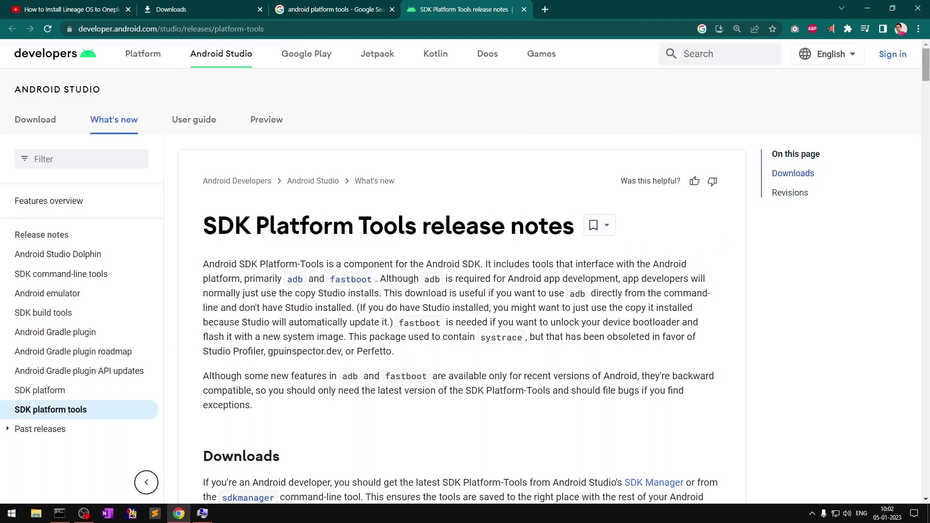
# Download SDK Platform-Tools for Windows, agreeing to the license terms, and dismiss the badge notice
pyautogui.moveTo(926, 70); pyautogui.dragTo(926, 103)
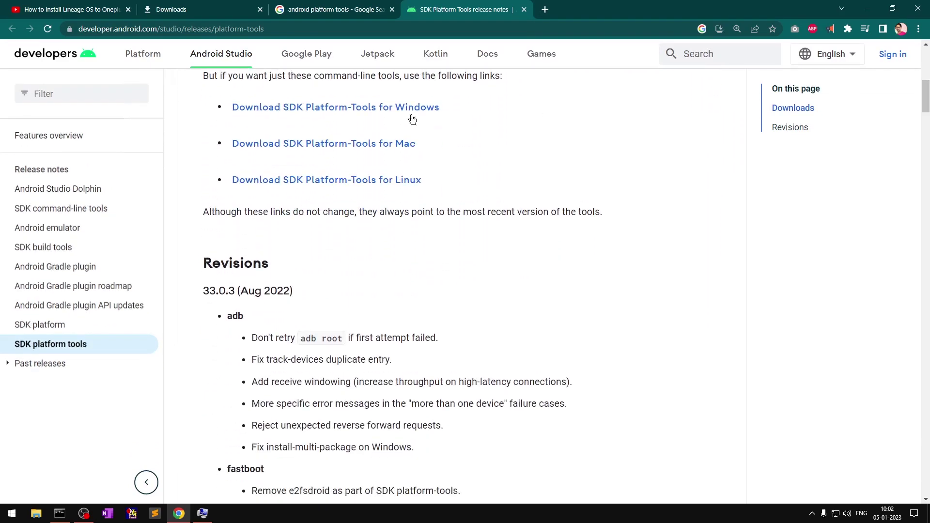
pyautogui.click(276, 108)
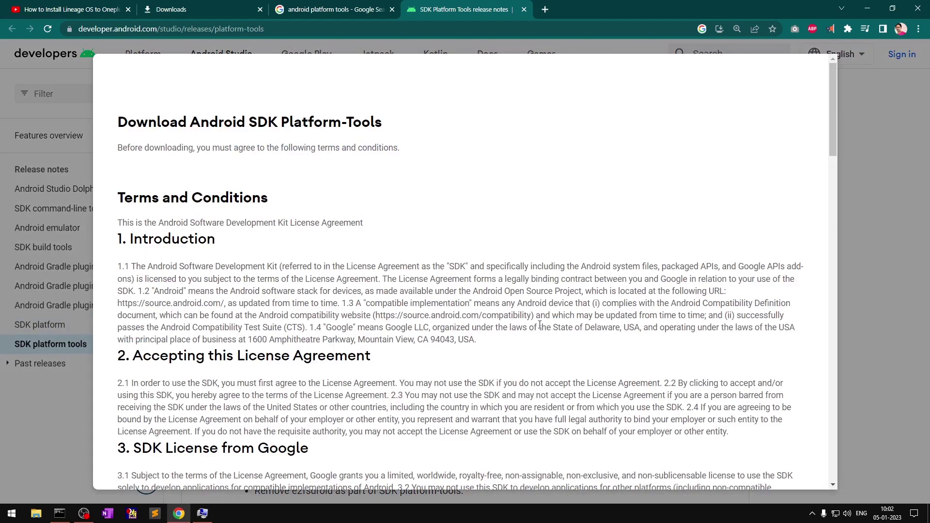
pyautogui.scroll(-20, 540, 325)
pyautogui.scroll(8, 540, 324)
pyautogui.scroll(-8, 383, 406)
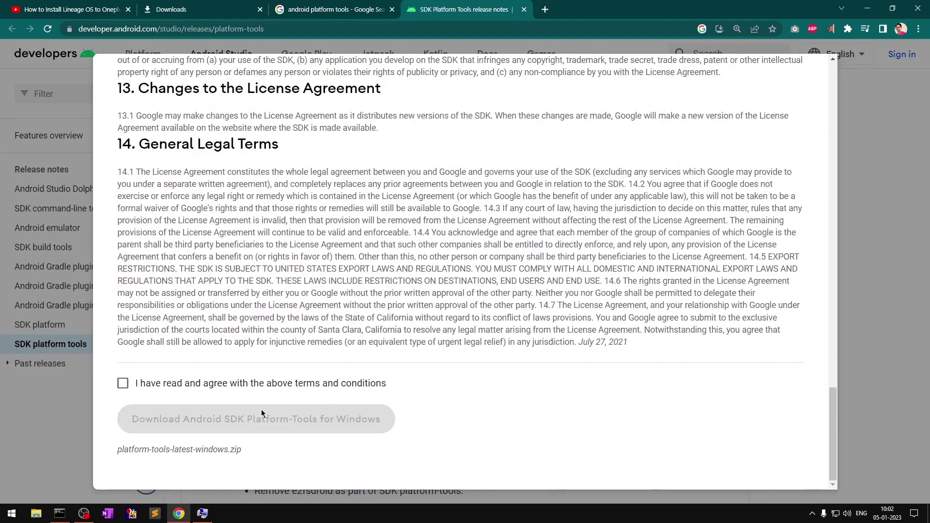
pyautogui.click(237, 388)
pyautogui.click(300, 424)
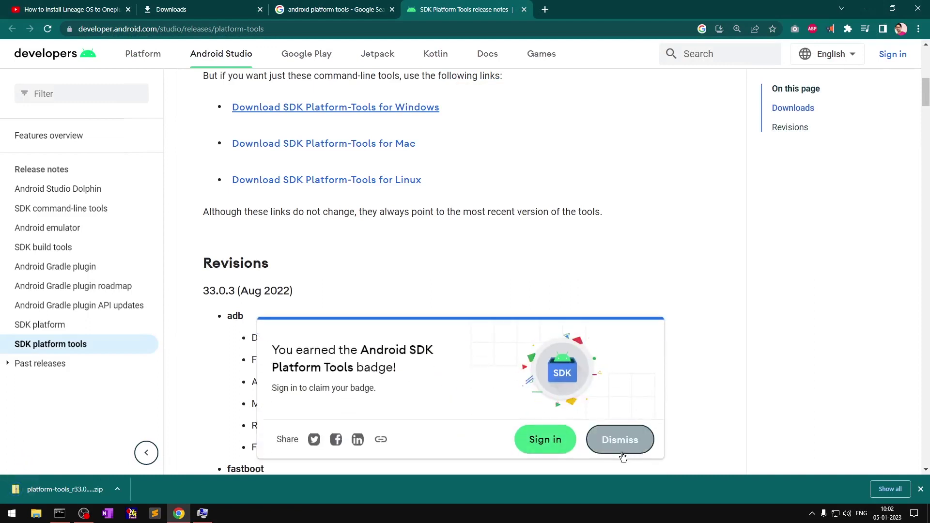
pyautogui.click(625, 441)
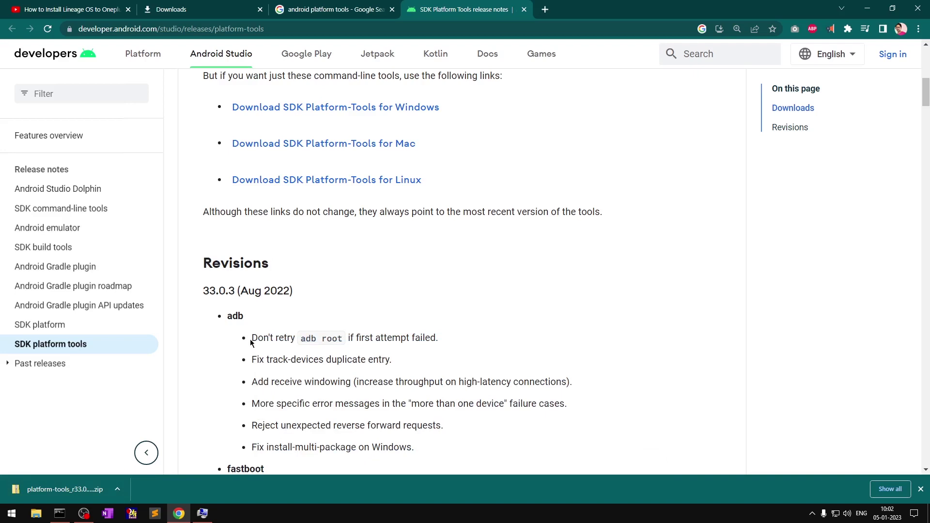
# Look through the platform tools revision notes and show the downloaded zip in its folder
pyautogui.moveTo(251, 338); pyautogui.dragTo(438, 339)
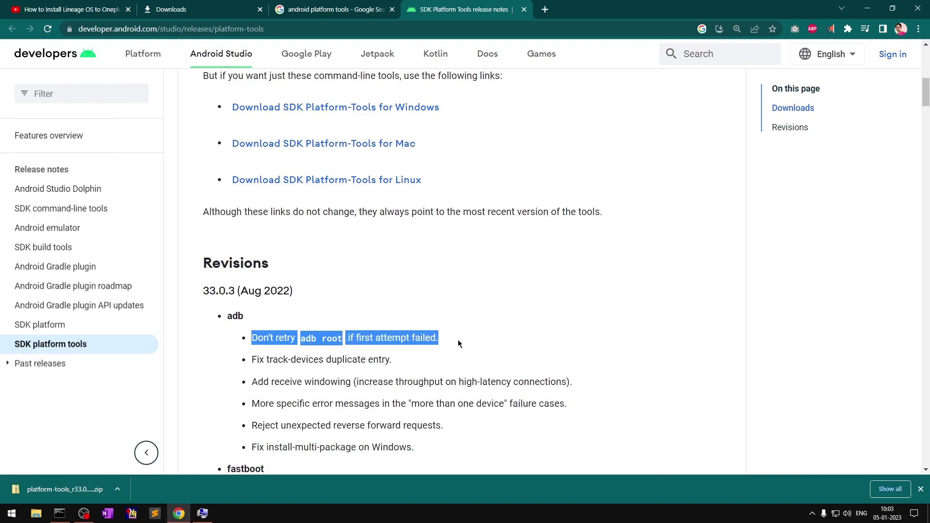
pyautogui.click(459, 344)
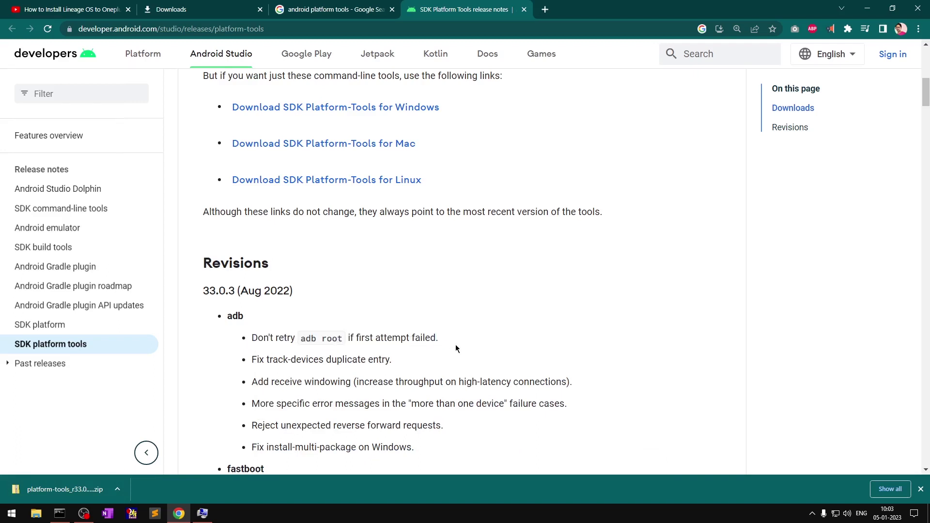
pyautogui.scroll(-7, 358, 424)
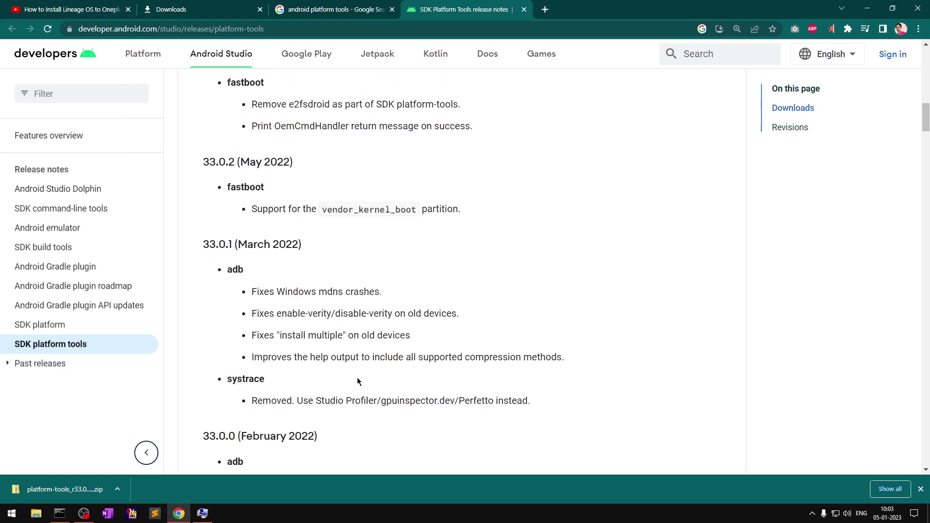
pyautogui.scroll(-12, 357, 413)
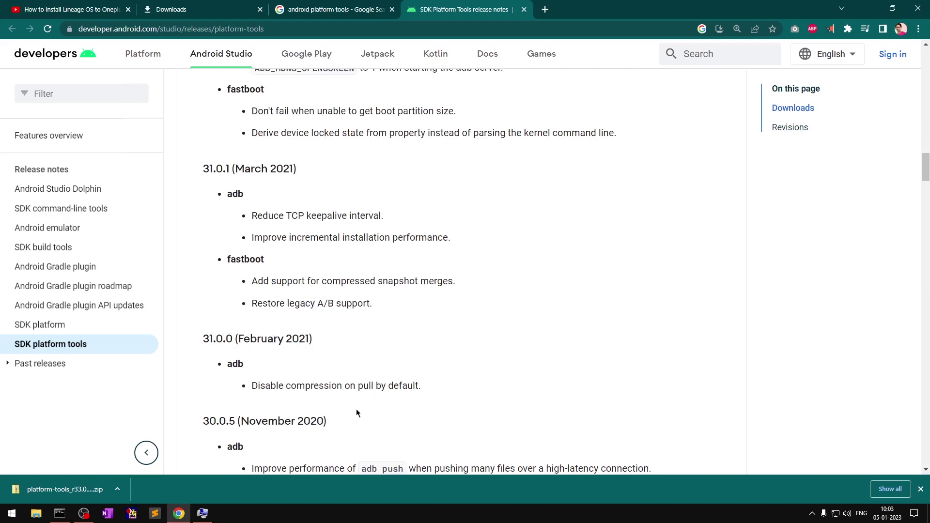
pyautogui.click(118, 489)
pyautogui.click(135, 451)
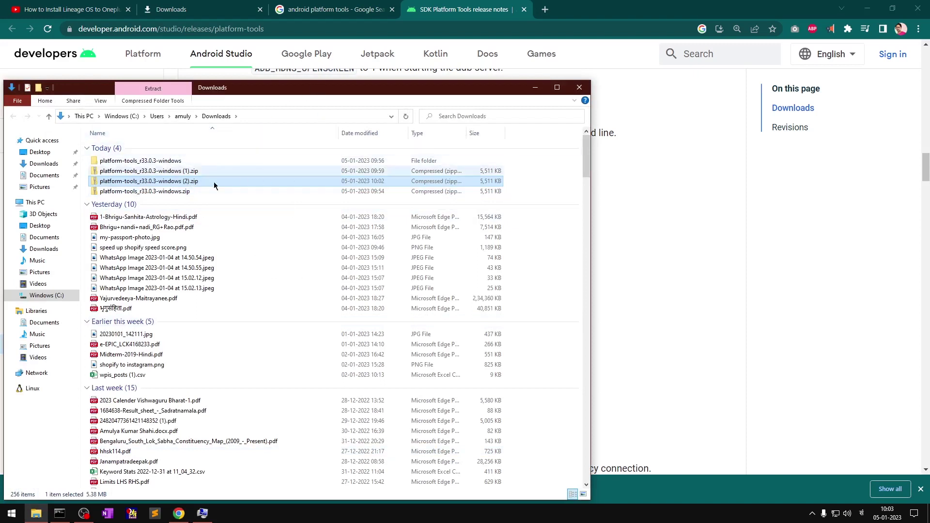
pyautogui.click(197, 182)
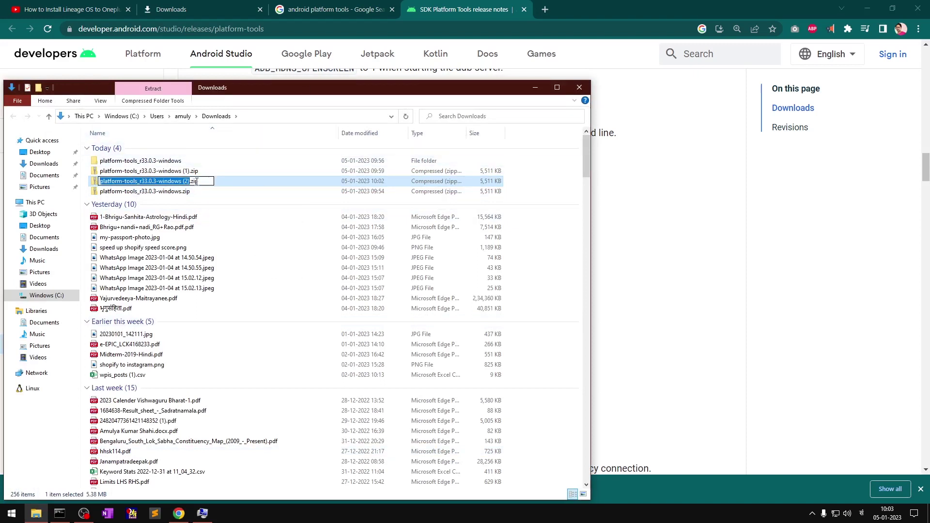
pyautogui.press('Home')
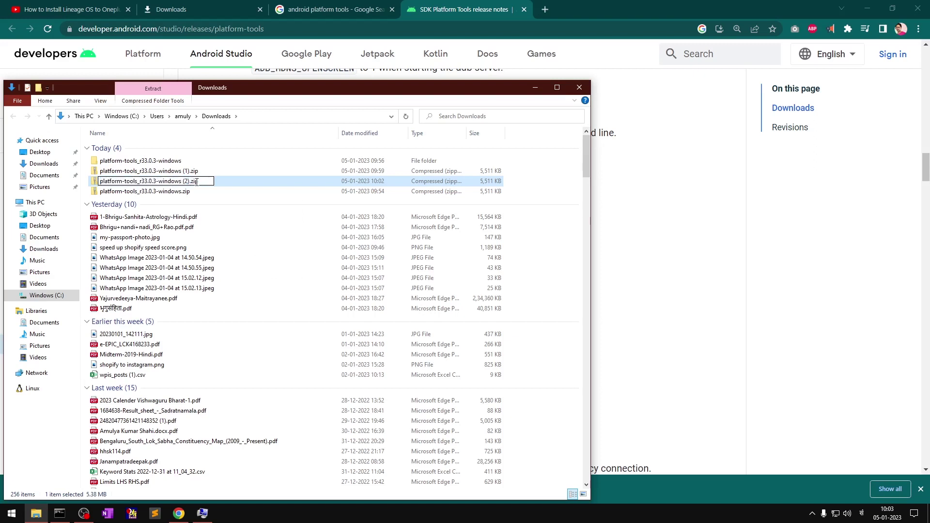
pyautogui.click(231, 171)
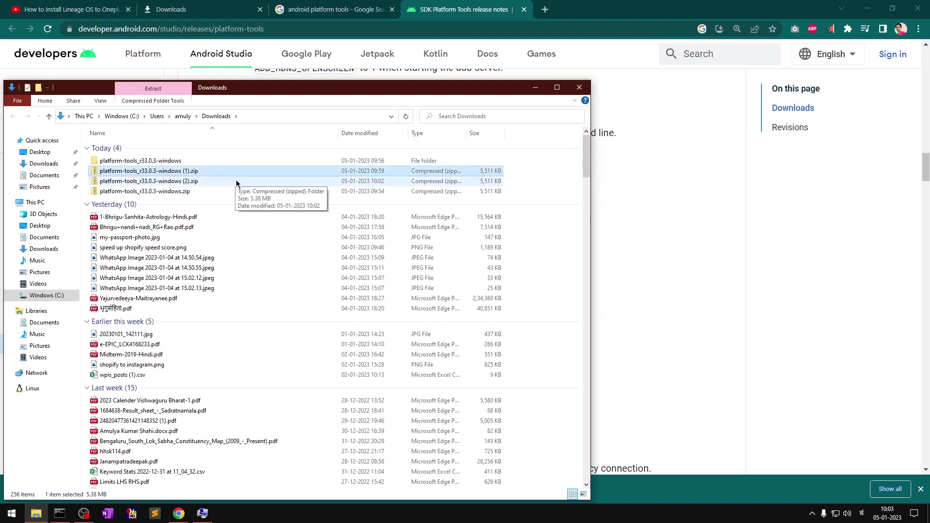
pyautogui.keyDown('ctrl'); pyautogui.click(236, 182); pyautogui.keyUp('ctrl')
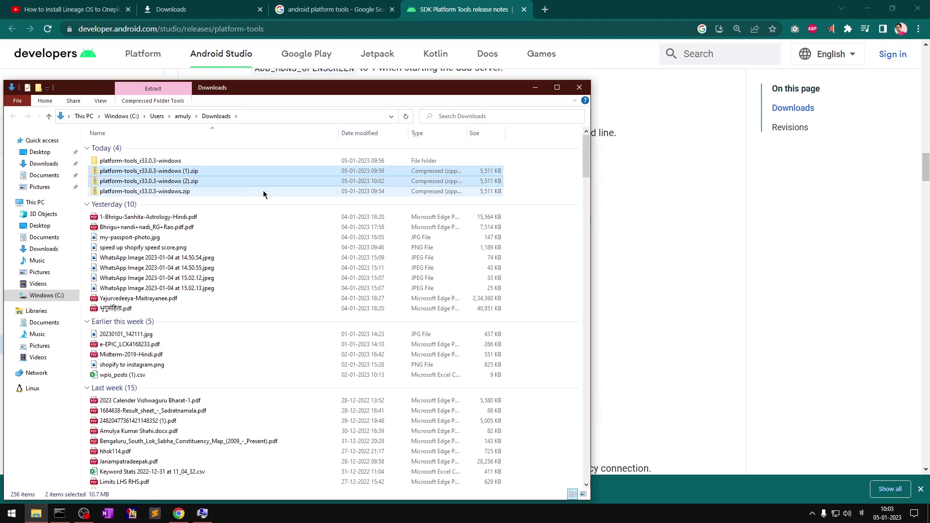
# Permanently delete platform-tools_r33.0.3-windows (2).zip and platform-tools_r33.0.3-windows.zip from the Downloads folder
pyautogui.click(226, 184)
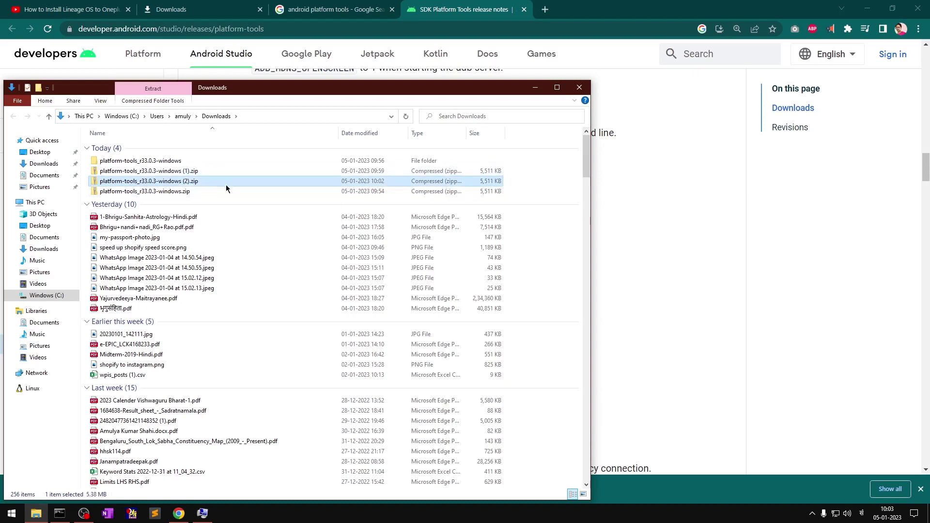
pyautogui.keyDown('ctrl'); pyautogui.click(261, 193); pyautogui.keyUp('ctrl')
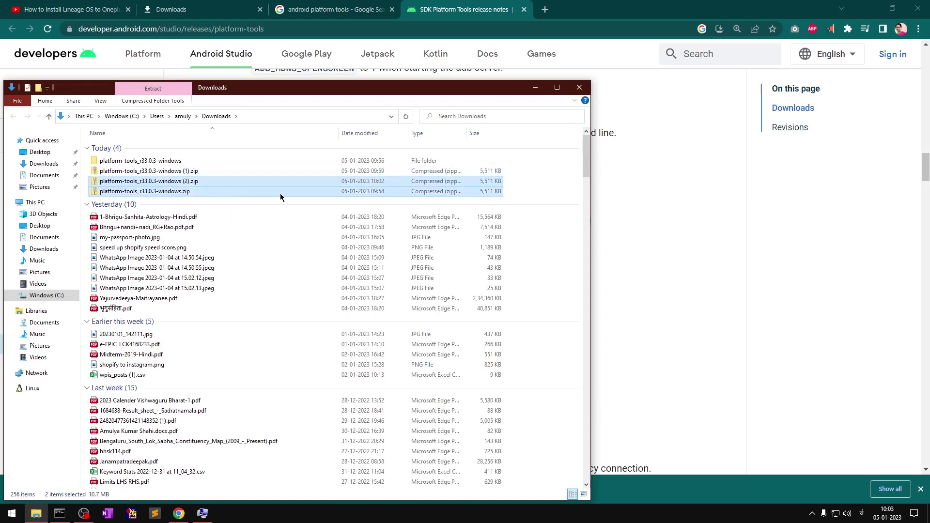
pyautogui.hotkey('shift', 'Delete')
pyautogui.press('Return')
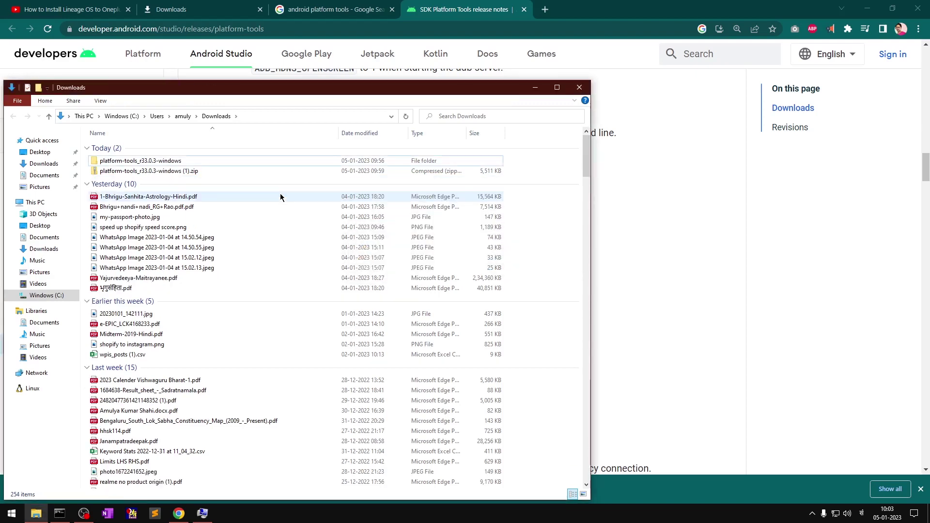
# Extract platform-tools_r33.0.3-windows (1).zip with 7-Zip into a folder of the same name and open that folder
pyautogui.rightClick(168, 175)
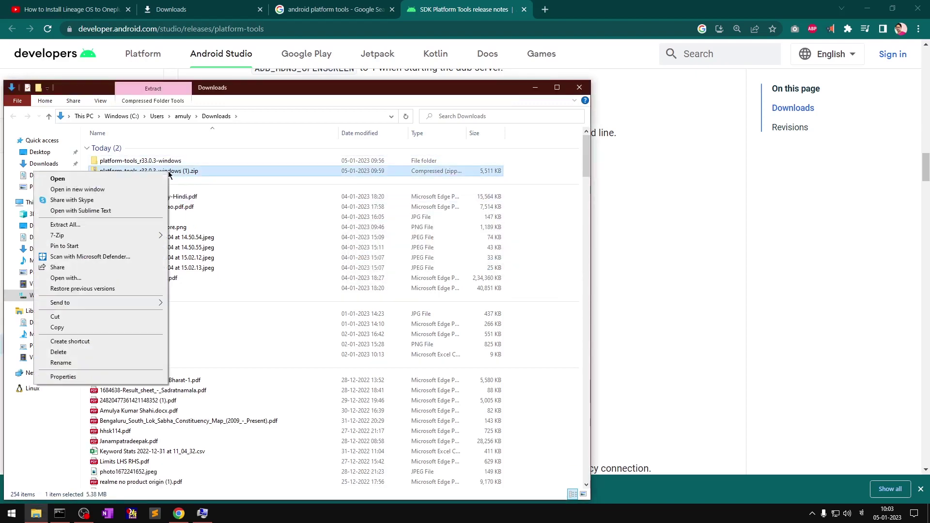
pyautogui.moveTo(145, 236)
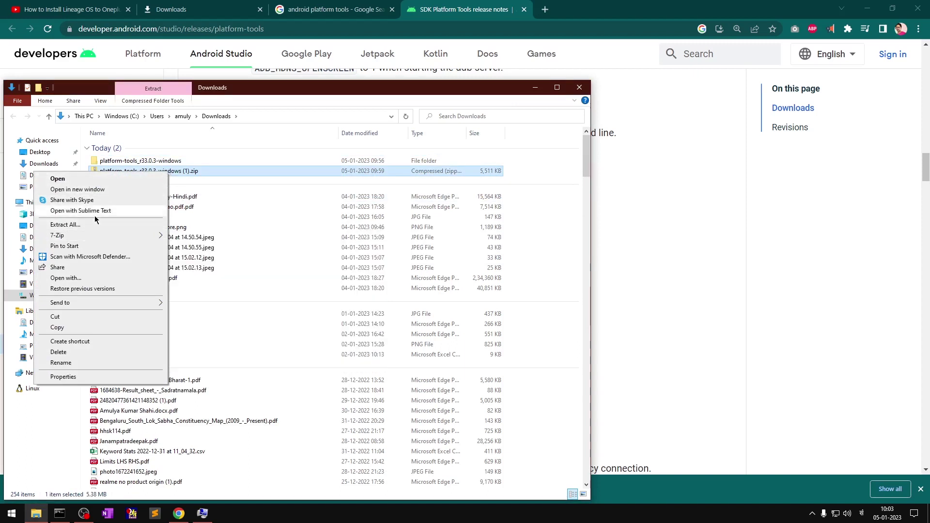
pyautogui.moveTo(117, 238)
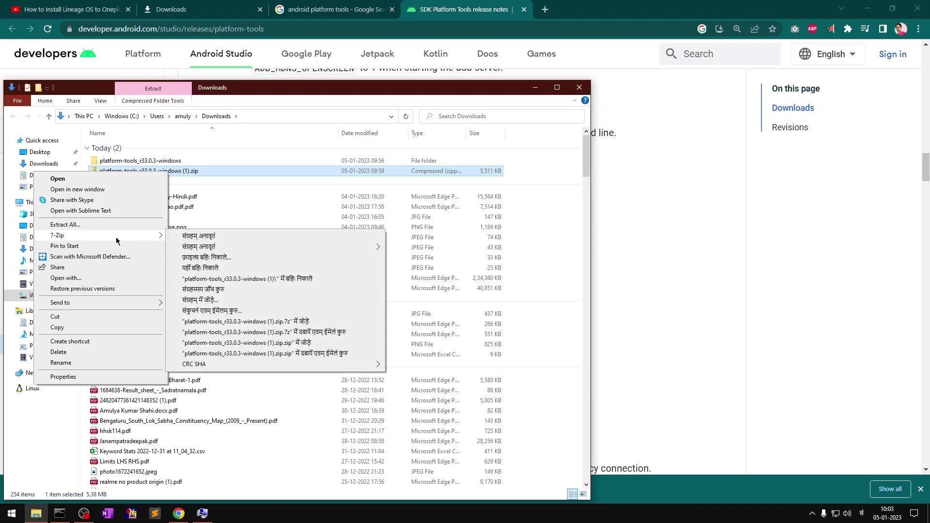
pyautogui.click(281, 280)
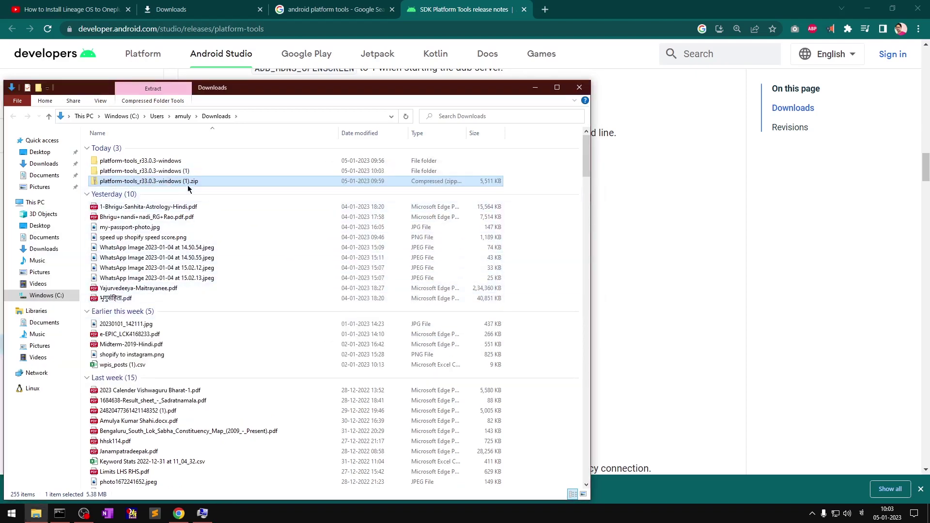
pyautogui.doubleClick(179, 170)
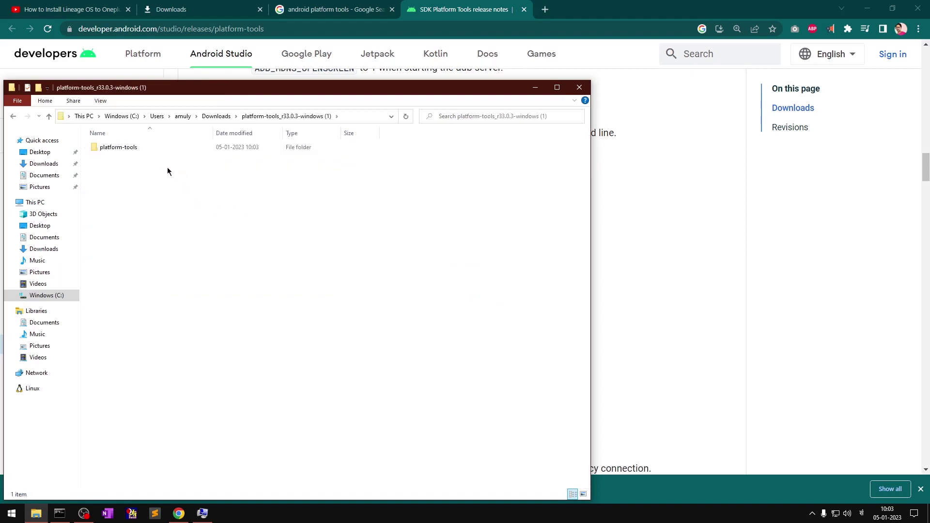
# Rename the extracted platform-tools folder as adbtools1 and open it
pyautogui.click(124, 149)
pyautogui.press('F2')
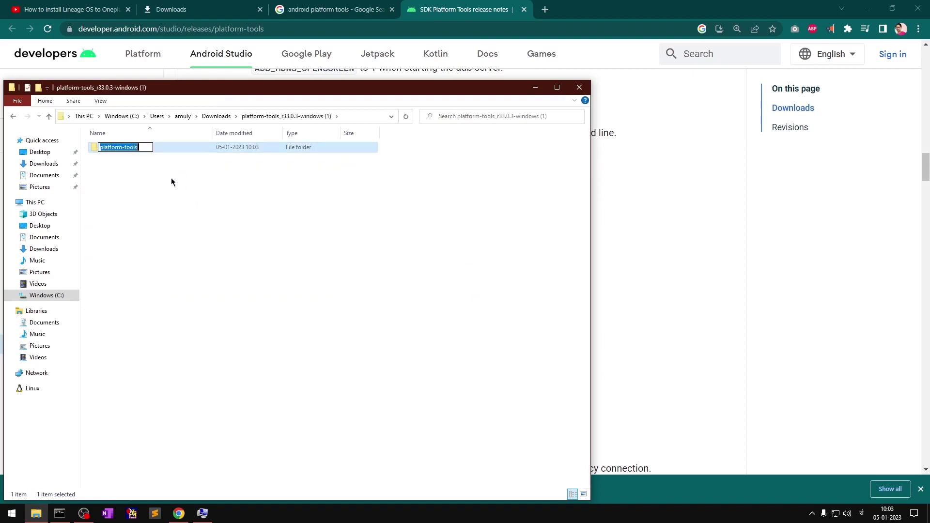
pyautogui.write('c्व-')
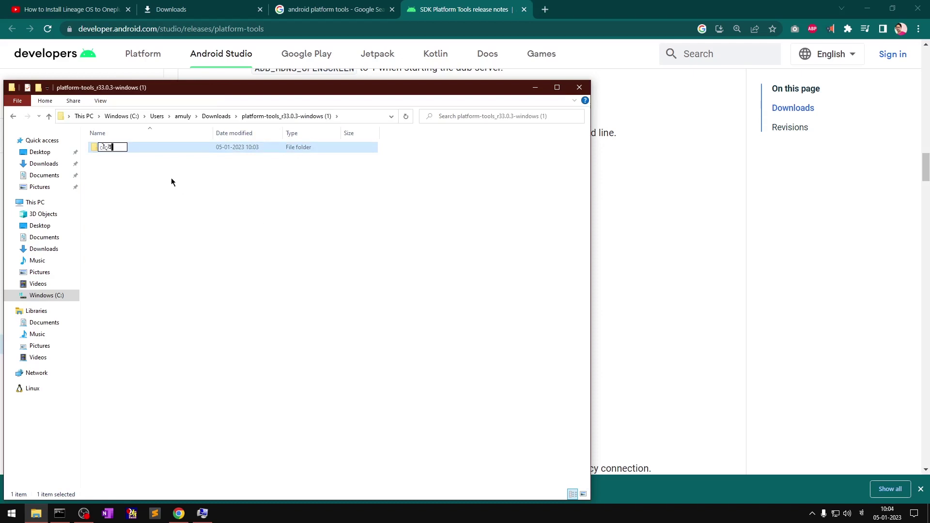
pyautogui.write('ददत')
pyautogui.press('BackSpace')
pyautogui.press('BackSpace')
pyautogui.press('BackSpace')
pyautogui.press('BackSpace')
pyautogui.press('BackSpace')
pyautogui.press('BackSpace')
pyautogui.press('BackSpace')
pyautogui.press('BackSpace')
pyautogui.hotkey('alt', 'shift')
pyautogui.write('adbtools1')
pyautogui.press('Return')
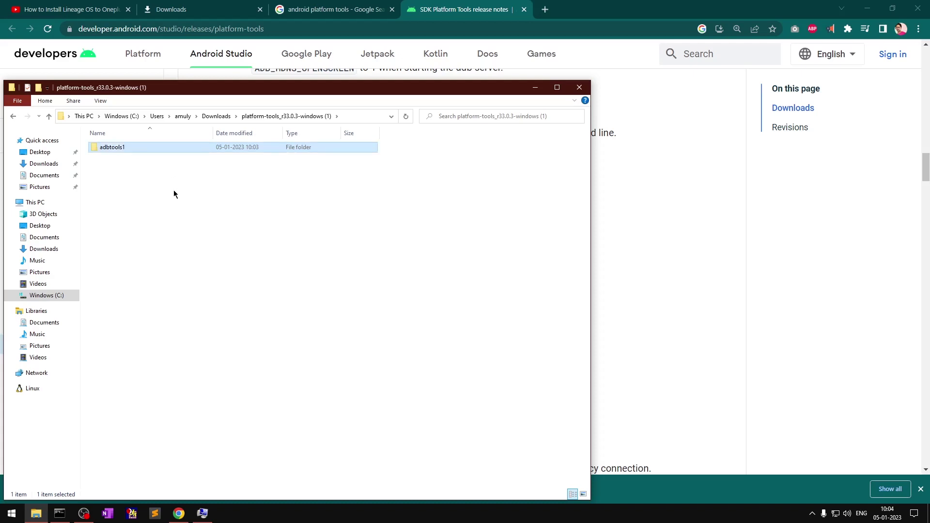
pyautogui.click(233, 238)
pyautogui.doubleClick(112, 148)
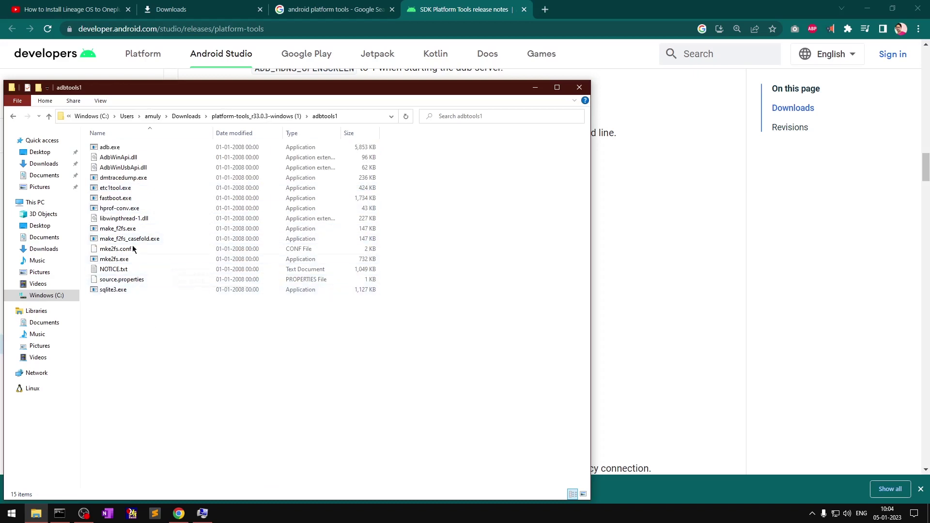
# Leave the adbtools1 folder and open the existing adbtools folder in the root of the C: drive
pyautogui.click(13, 116)
pyautogui.click(130, 203)
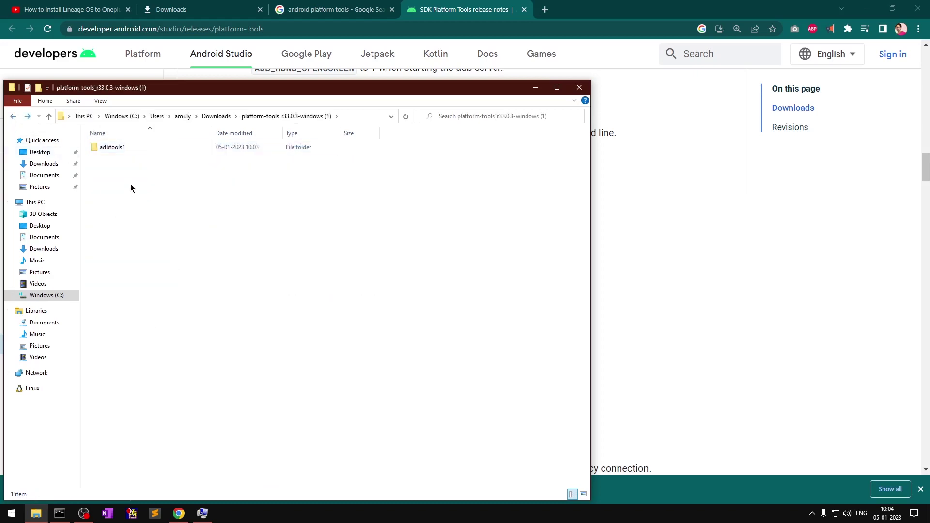
pyautogui.click(121, 149)
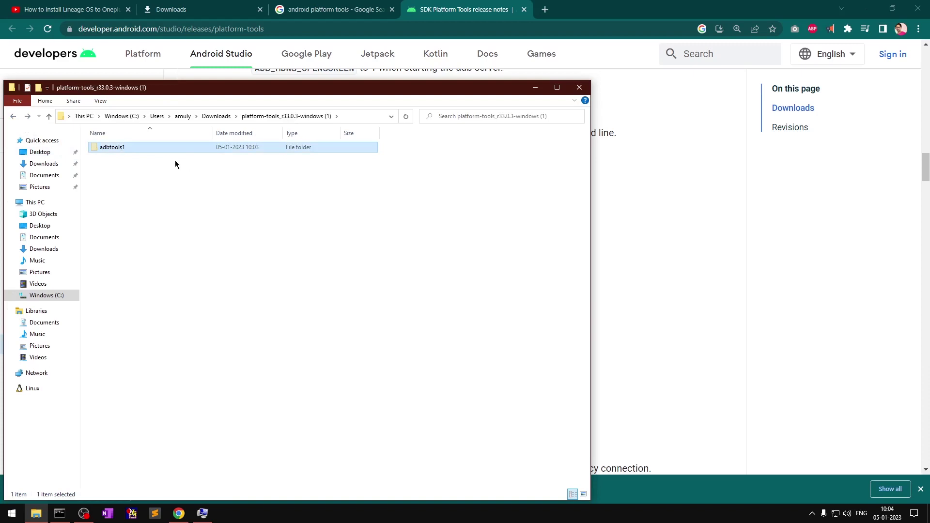
pyautogui.click(48, 296)
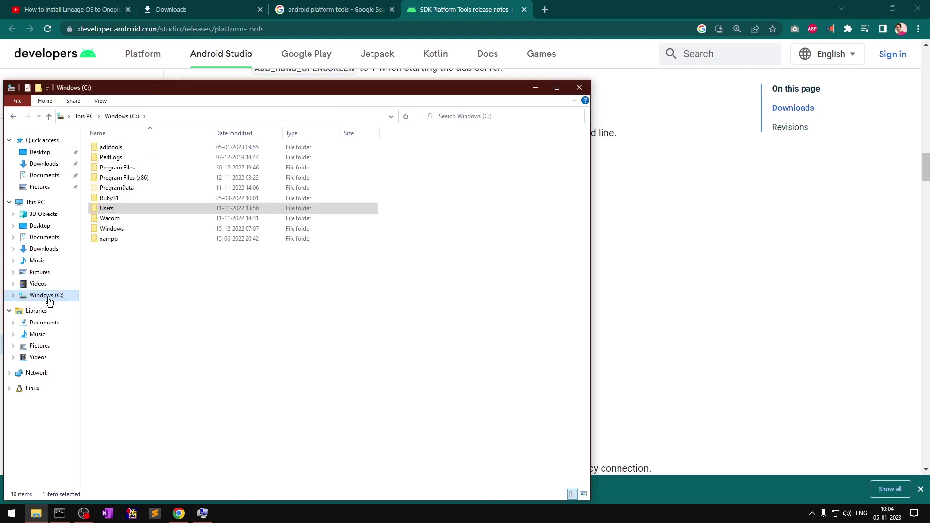
pyautogui.click(121, 209)
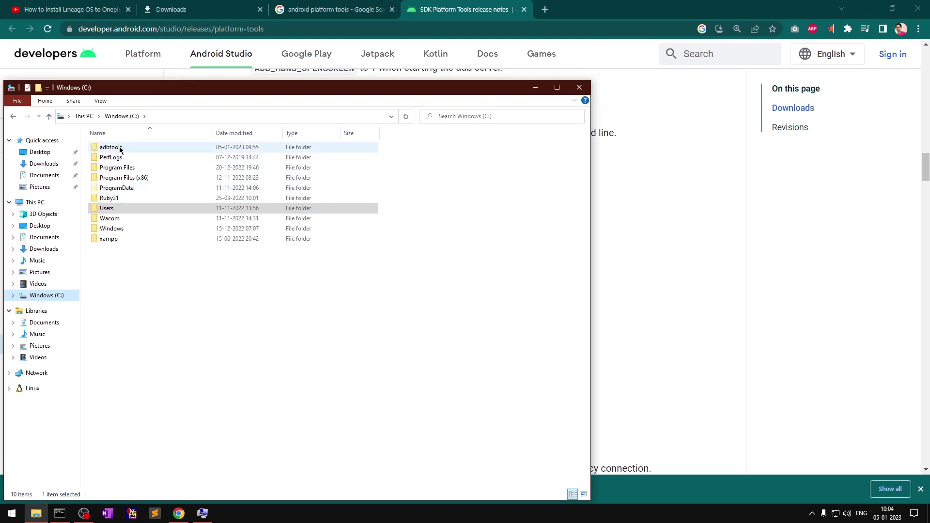
pyautogui.click(150, 348)
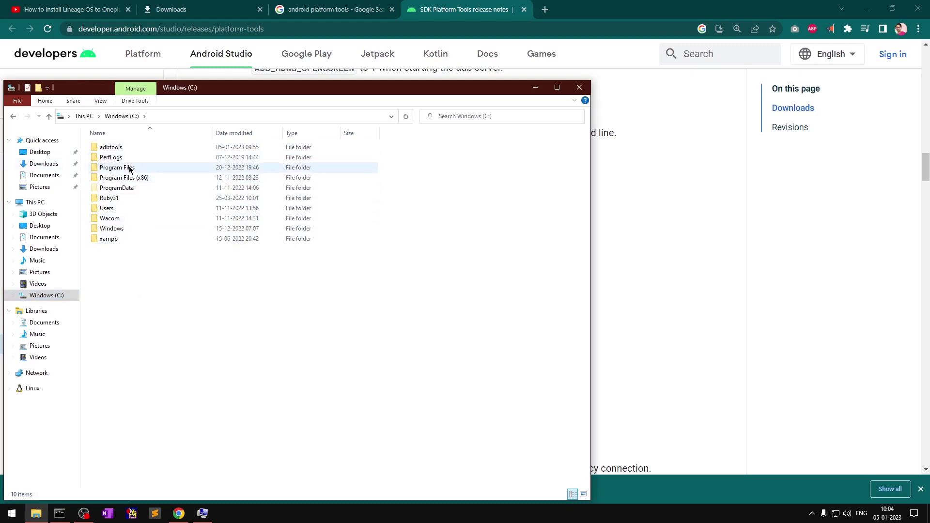
pyautogui.click(128, 149)
pyautogui.doubleClick(126, 151)
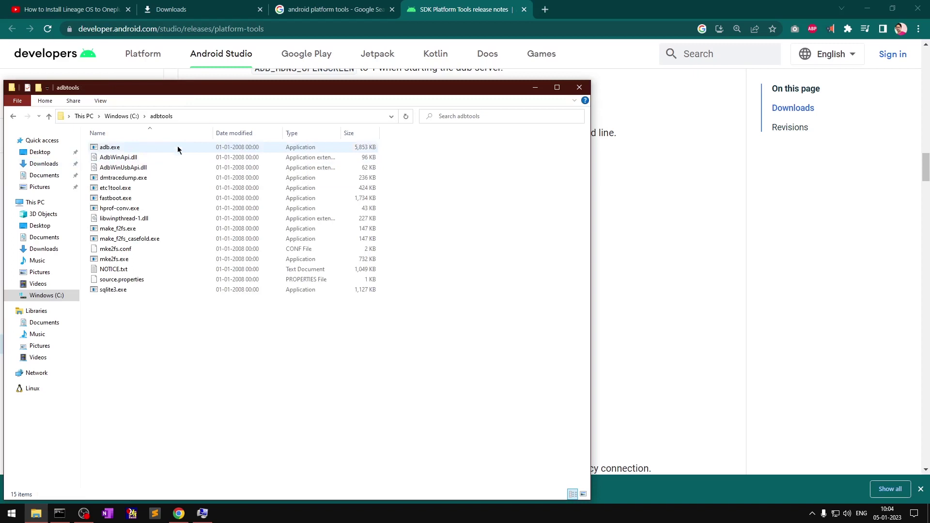
# Copy the folder's path with a trailing backslash, C:\adbtools\, and close the folder window
pyautogui.click(203, 116)
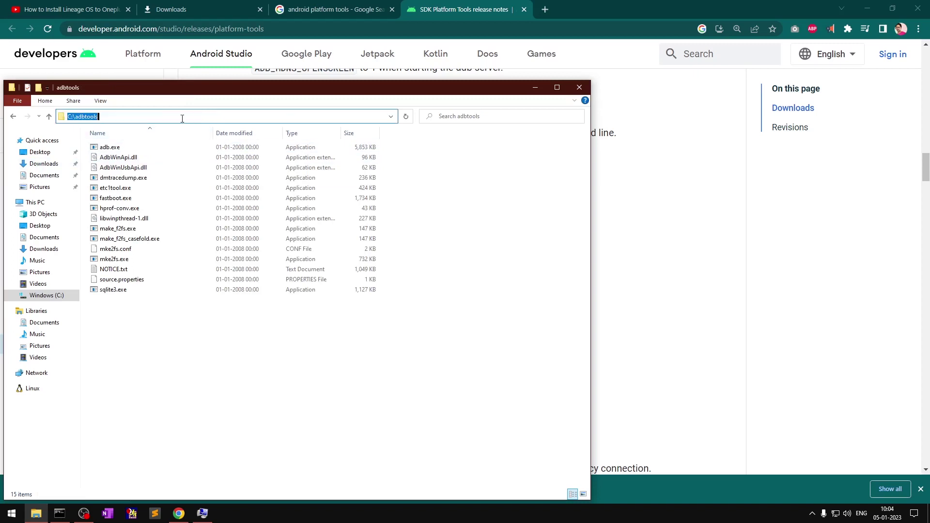
pyautogui.rightClick(80, 117)
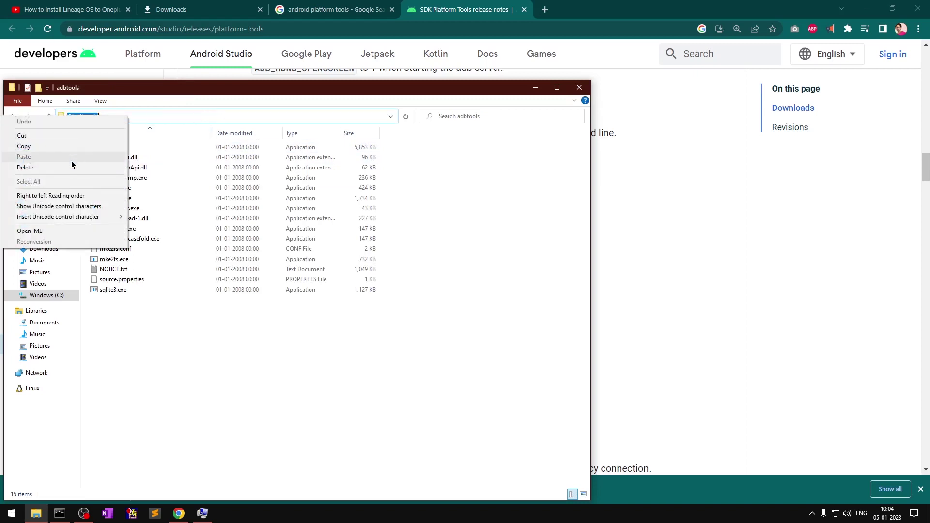
pyautogui.click(65, 147)
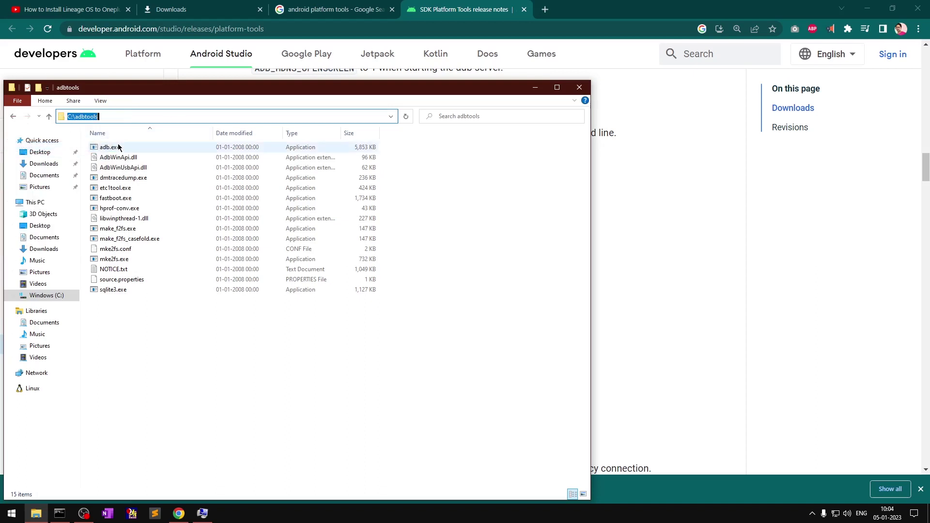
pyautogui.click(118, 117)
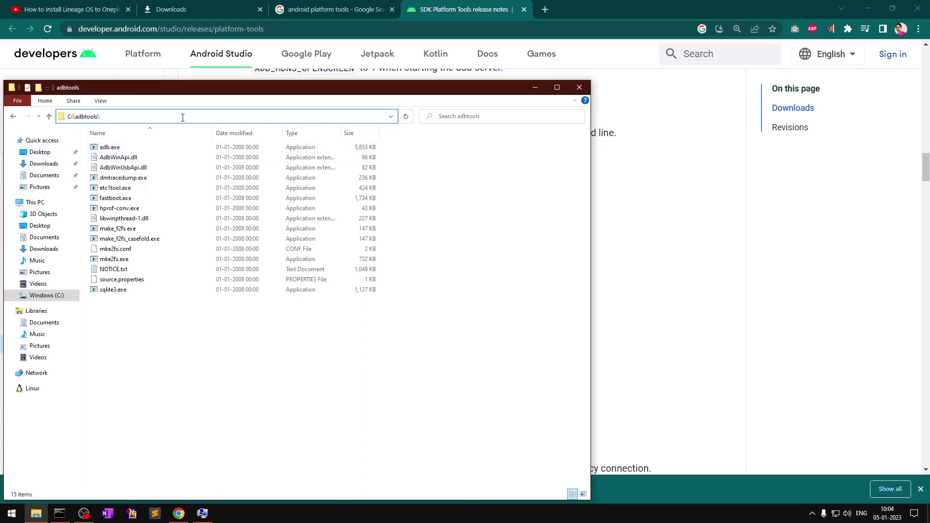
pyautogui.hotkey('ctrl', 'shift', 'Left')
pyautogui.hotkey('ctrl', 'shift', 'Left')
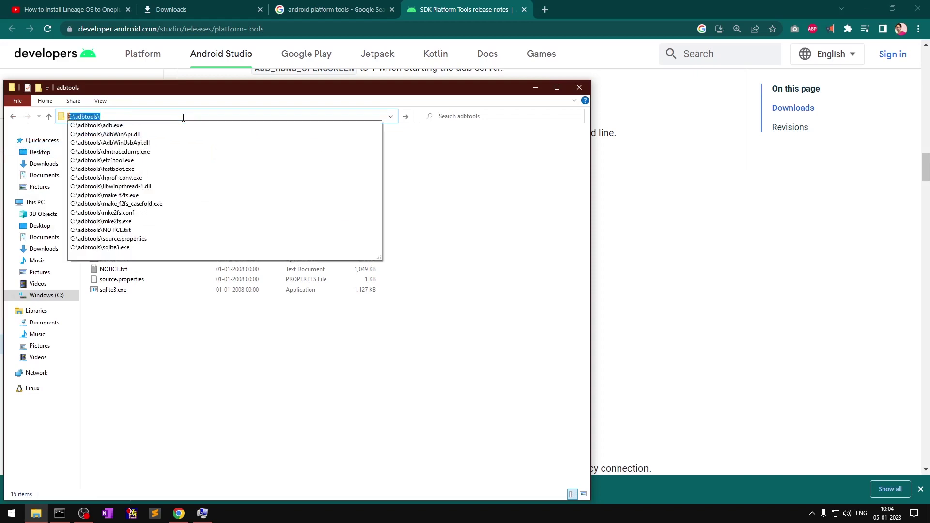
pyautogui.rightClick(77, 117)
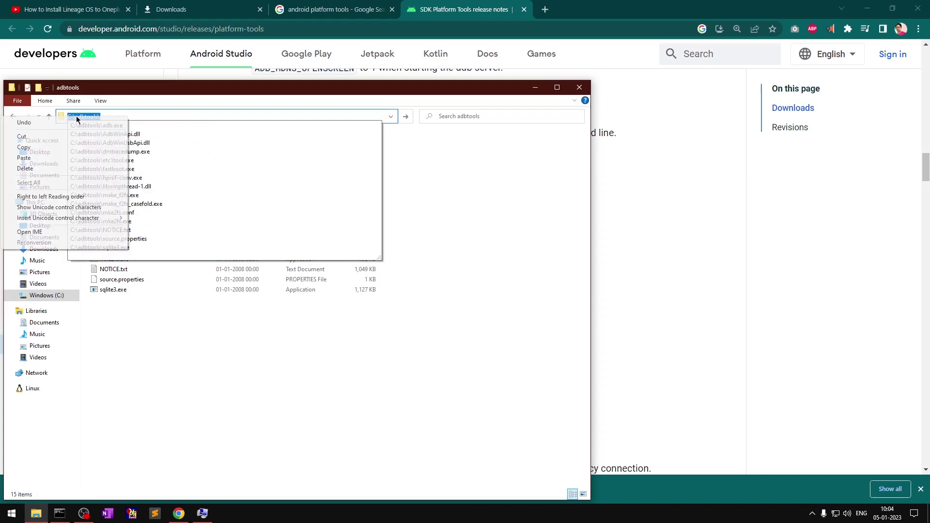
pyautogui.click(85, 149)
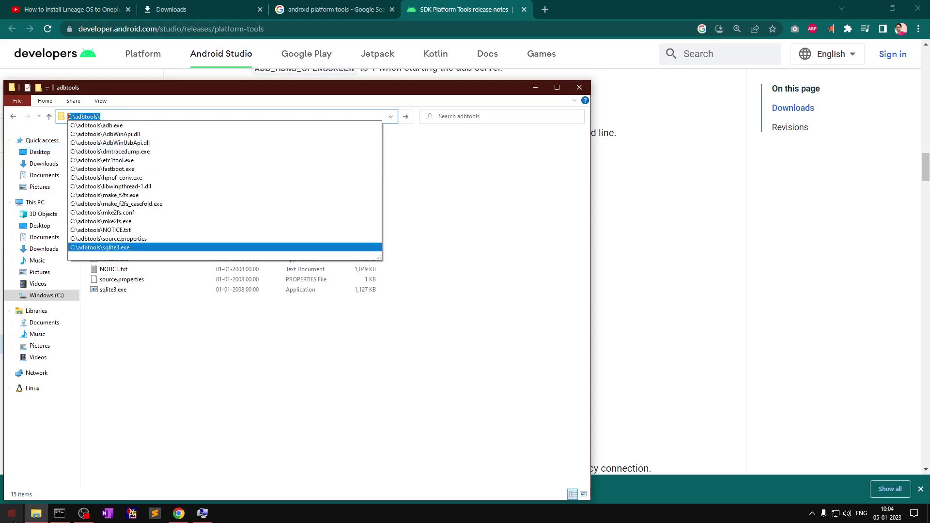
pyautogui.click(215, 409)
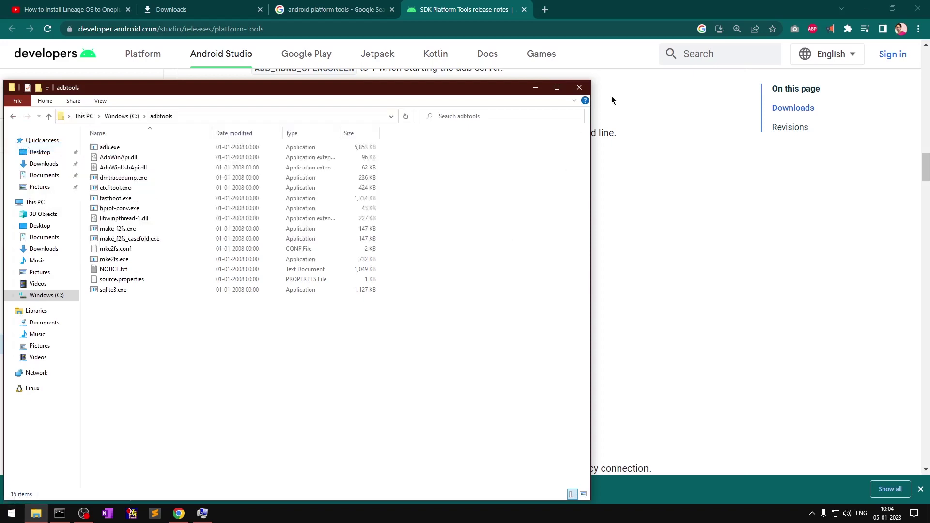
pyautogui.click(579, 88)
# Search Windows for "var", open the system environment variables and open the system Path variable for editing
pyautogui.click(11, 513)
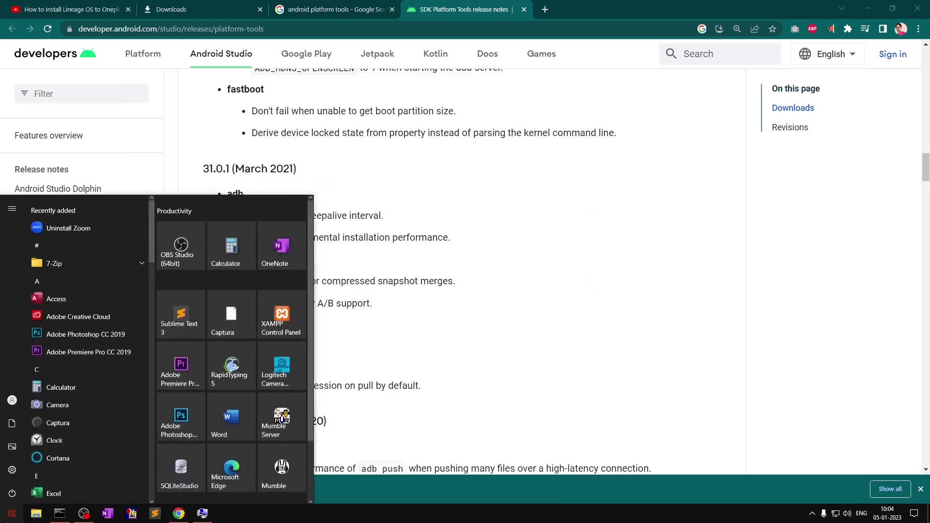
pyautogui.write('var')
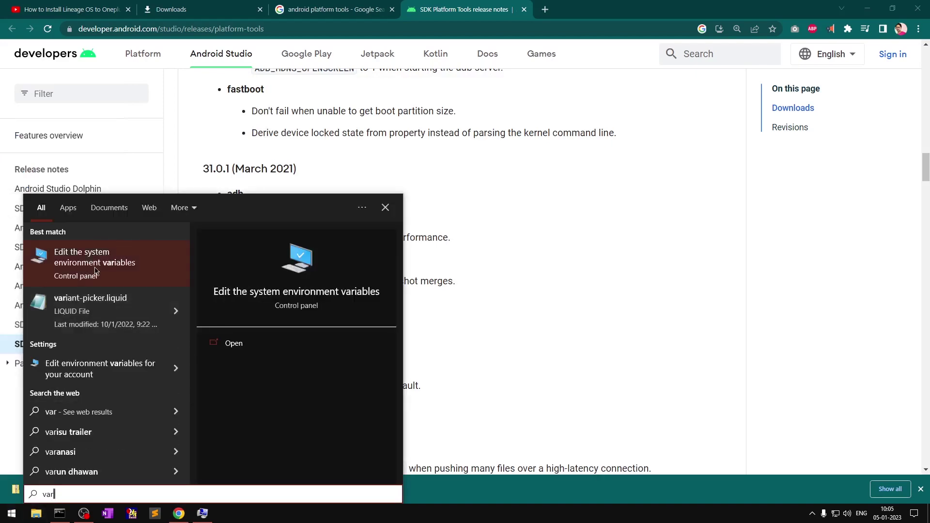
pyautogui.click(47, 253)
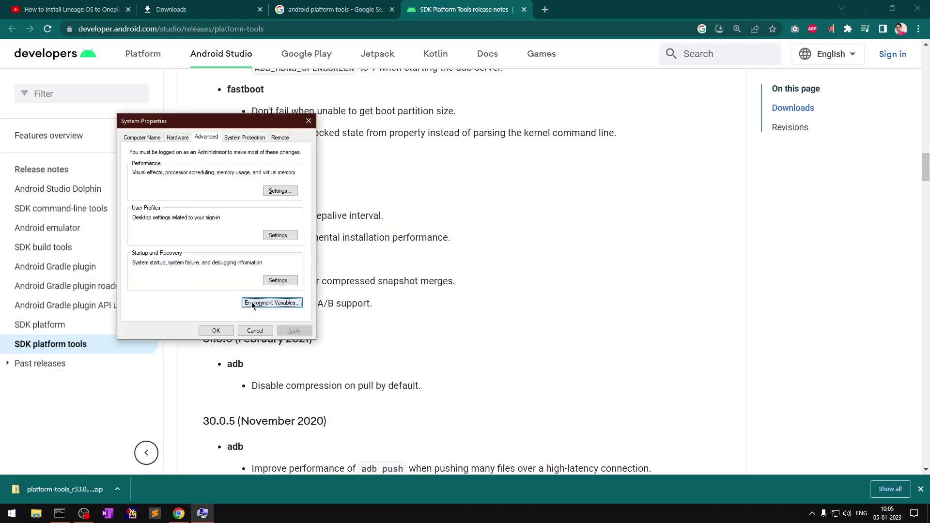
pyautogui.click(252, 303)
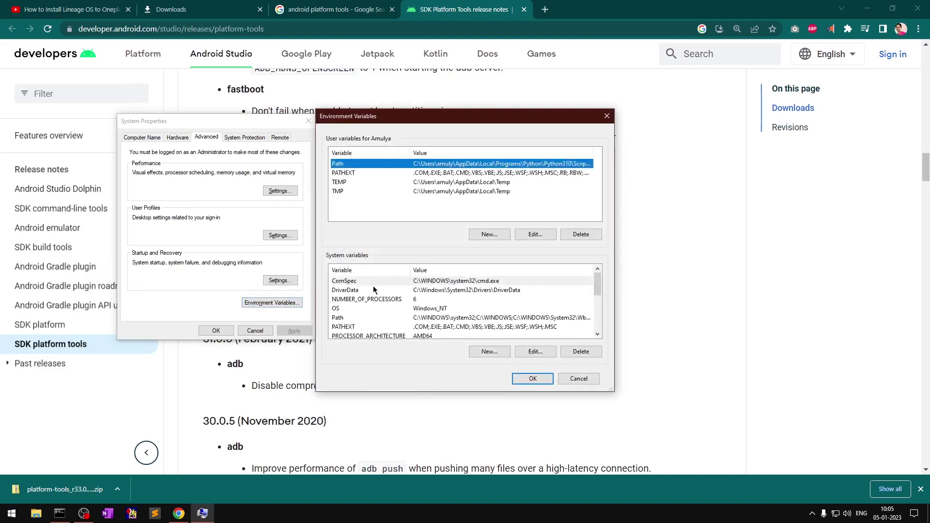
pyautogui.click(338, 318)
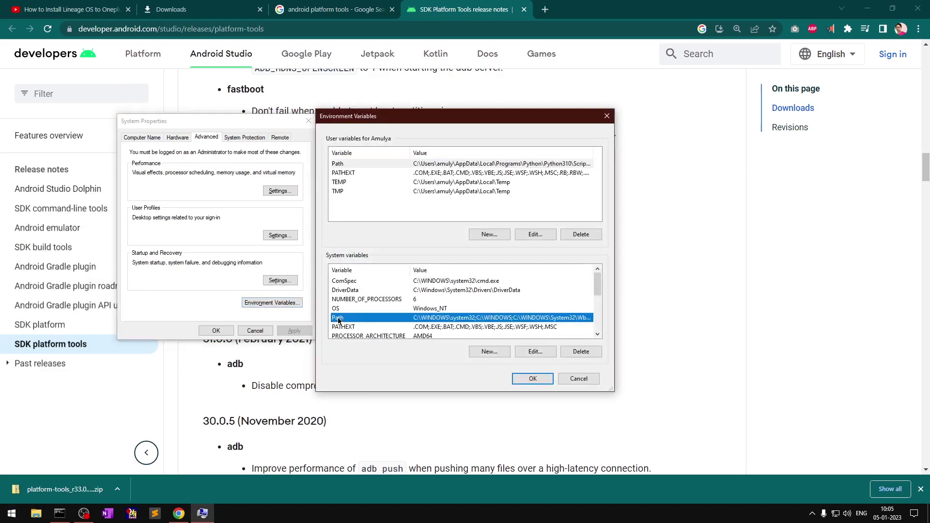
pyautogui.click(539, 351)
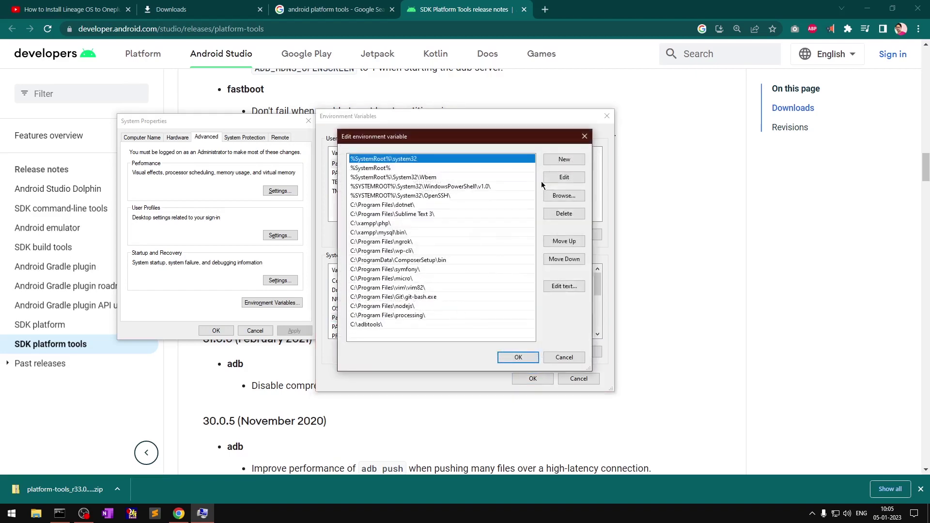
# Add C:\adbtools\ as a new entry in the system Path variable
pyautogui.click(562, 159)
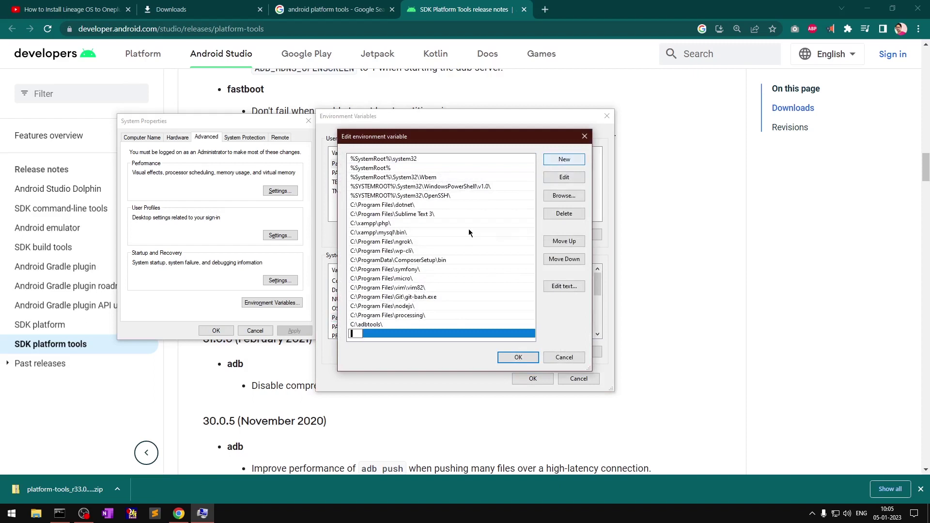
pyautogui.click(396, 327)
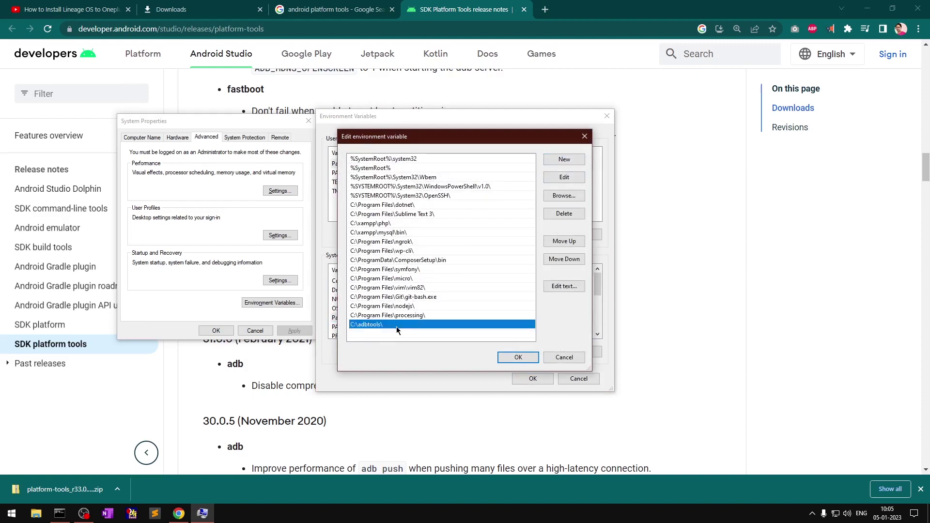
pyautogui.click(565, 159)
pyautogui.write('C:\\adbtools\\')
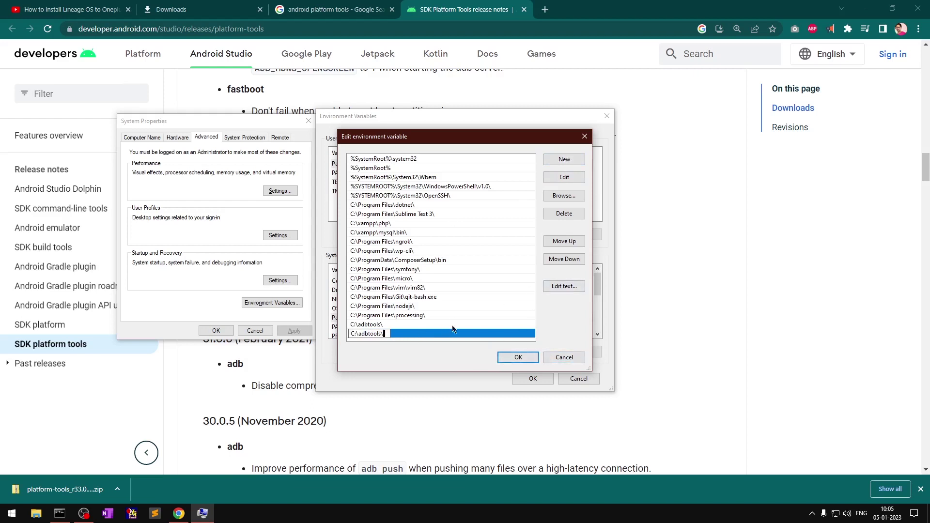
pyautogui.click(431, 315)
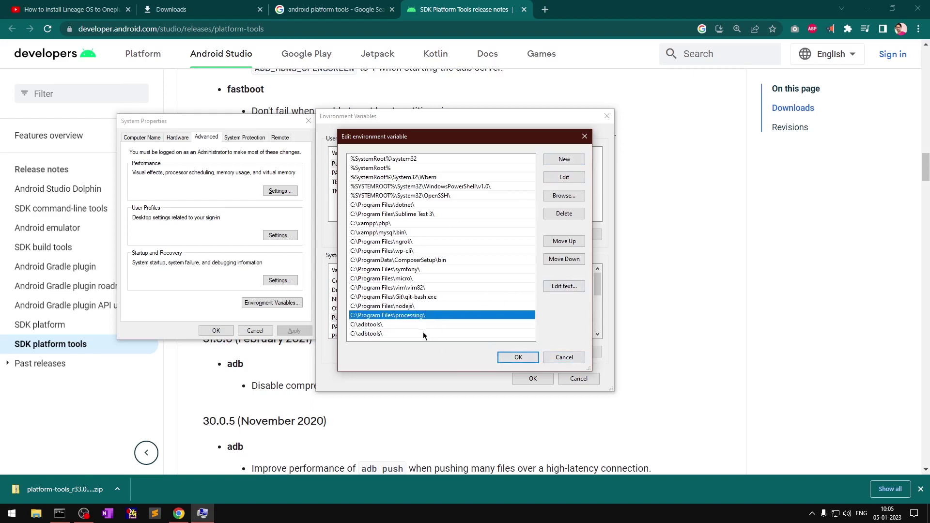
# Delete the duplicate last C:\adbtools\ entry from Path and confirm the environment variable and system properties dialogs
pyautogui.click(422, 333)
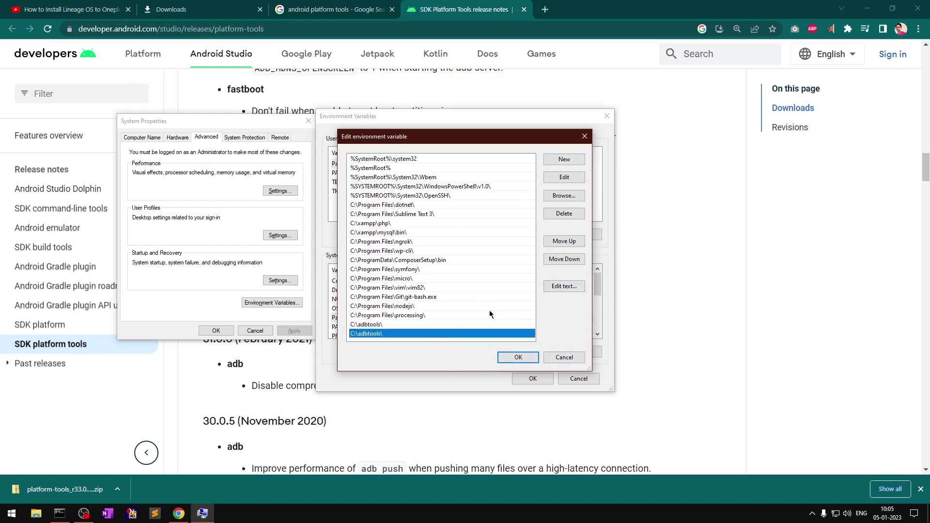
pyautogui.click(557, 217)
pyautogui.click(518, 356)
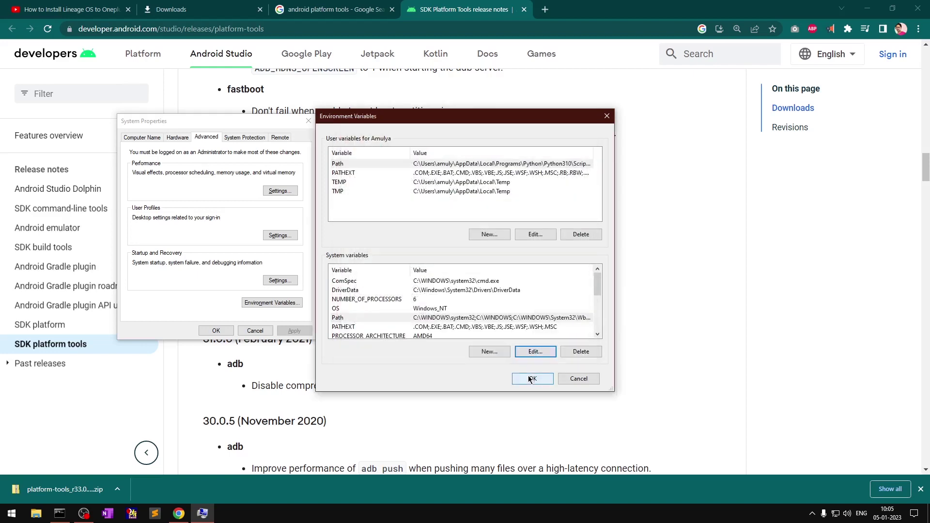
pyautogui.click(530, 380)
pyautogui.click(221, 332)
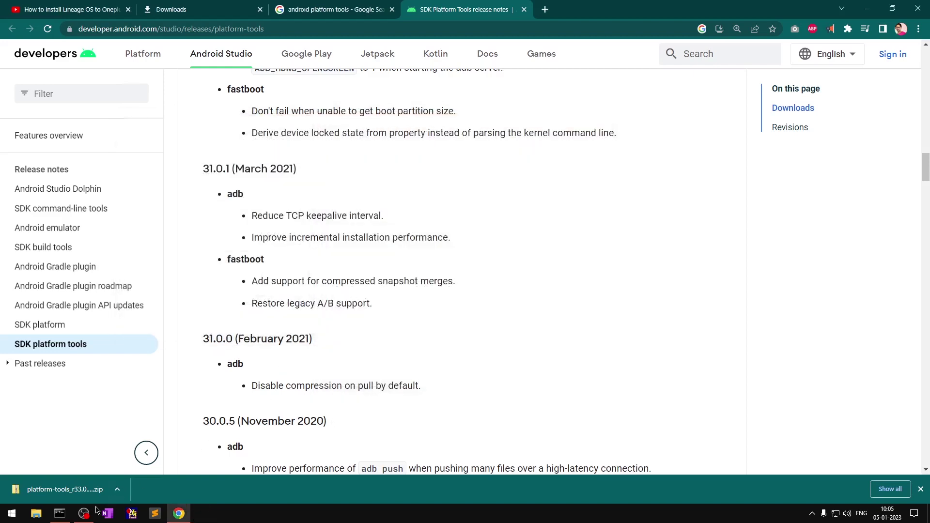
# Close the old Command Prompt window, open a new one and move it to the middle of the screen
pyautogui.click(59, 513)
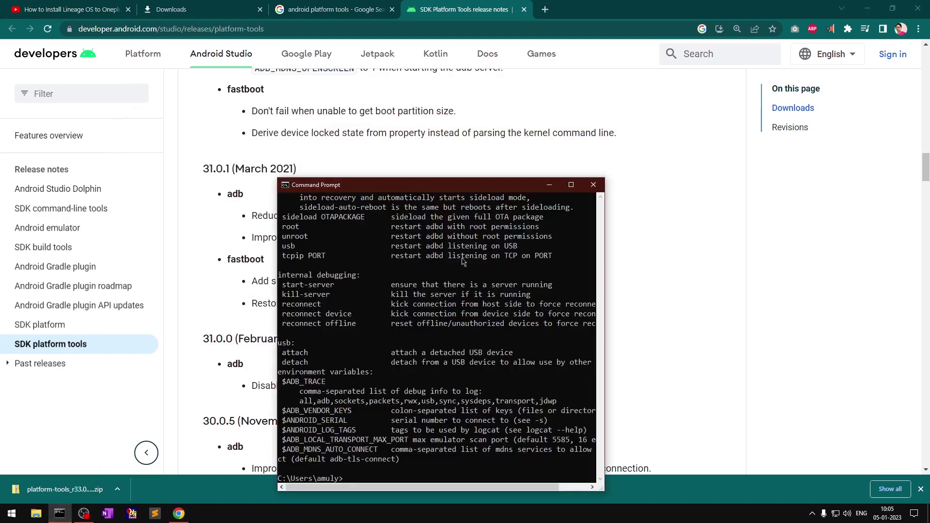
pyautogui.click(593, 184)
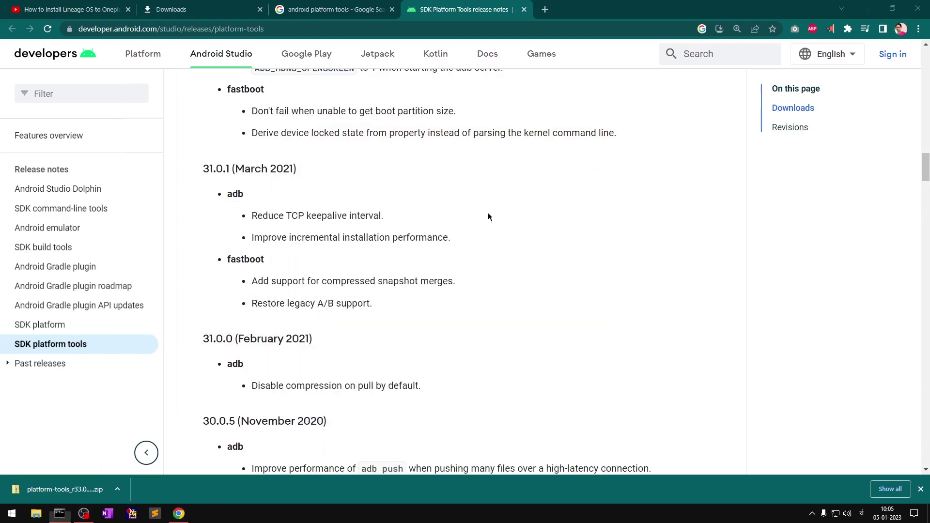
pyautogui.click(59, 513)
pyautogui.moveTo(169, 12); pyautogui.dragTo(356, 110)
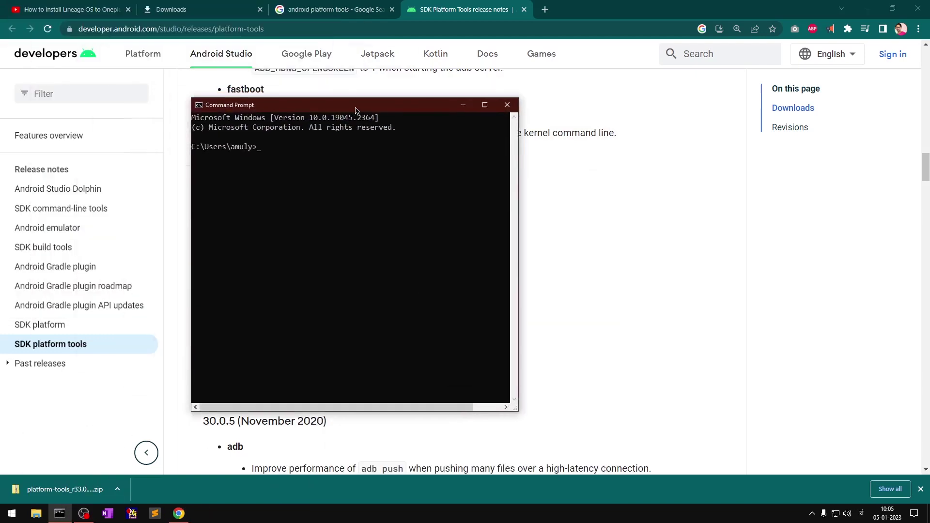
# Switch the keyboard input language and run the adb command followed by adb devices
pyautogui.write('adb')
pyautogui.press('BackSpace')
pyautogui.press('BackSpace')
pyautogui.press('BackSpace')
pyautogui.press('super+space')
pyautogui.write('adb')
pyautogui.press('Return')
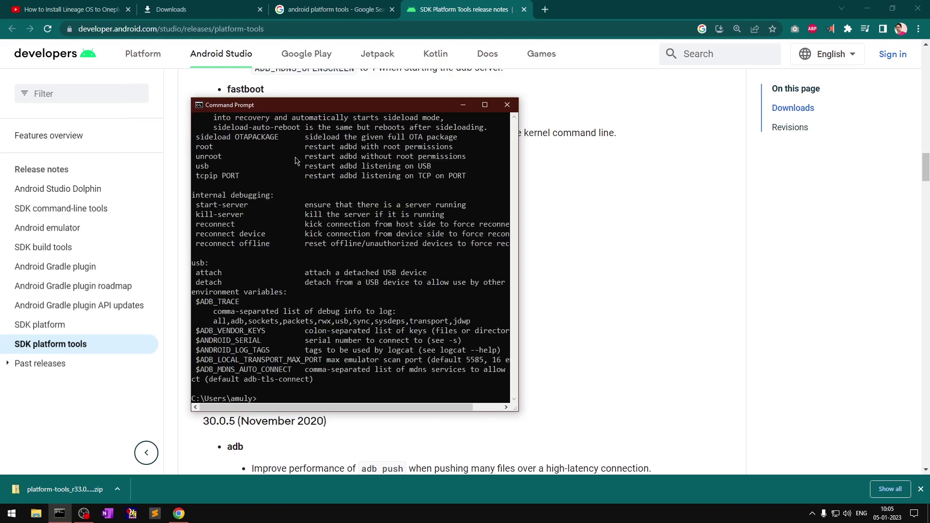
pyautogui.write('adb devices')
pyautogui.press('Return')
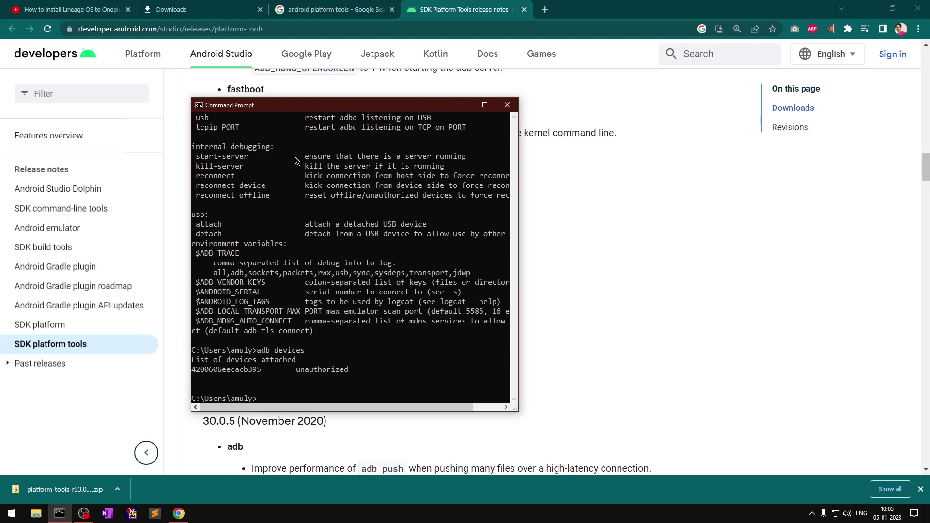